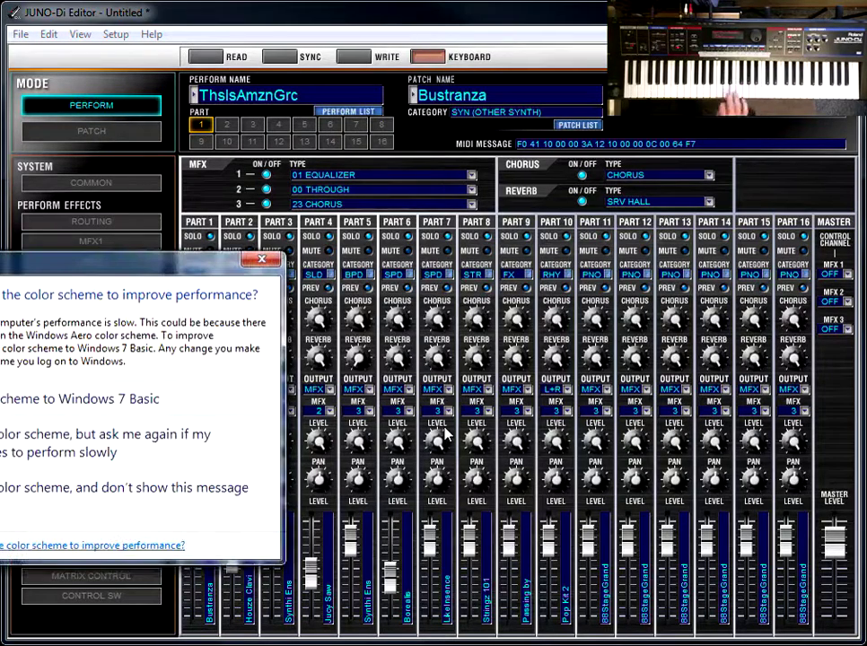
# Dismiss the Windows colour-scheme warning to reveal the ThsIsAmznGrc Perform mixer
pyautogui.click(54, 488)
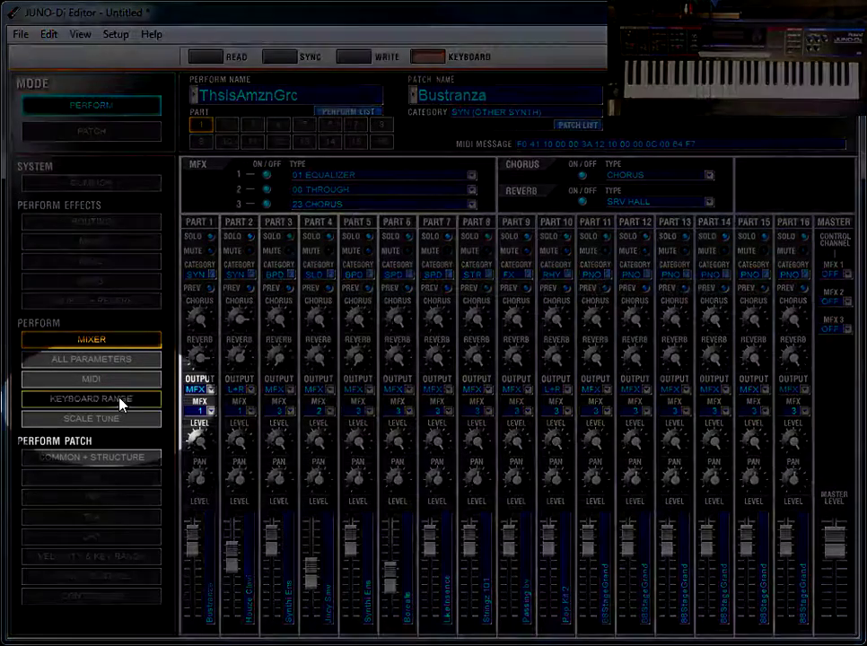
pyautogui.click(121, 404)
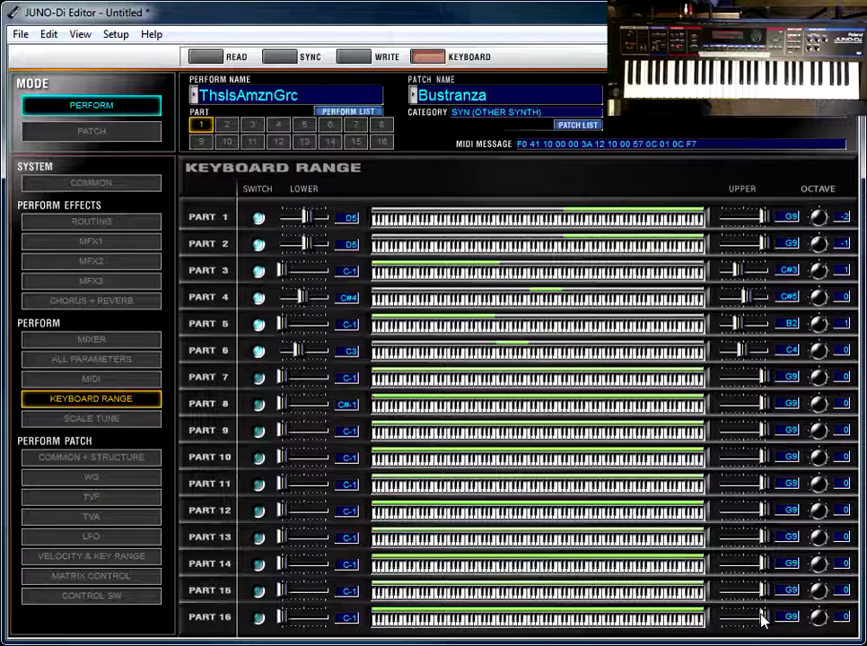
# Set Part 16's key range to C2–C7, upper limit C7 and lower limit C2
pyautogui.moveTo(762, 617)
pyautogui.mouseDown()
pyautogui.moveTo(746, 617)
pyautogui.moveTo(757, 618)
pyautogui.mouseUp()
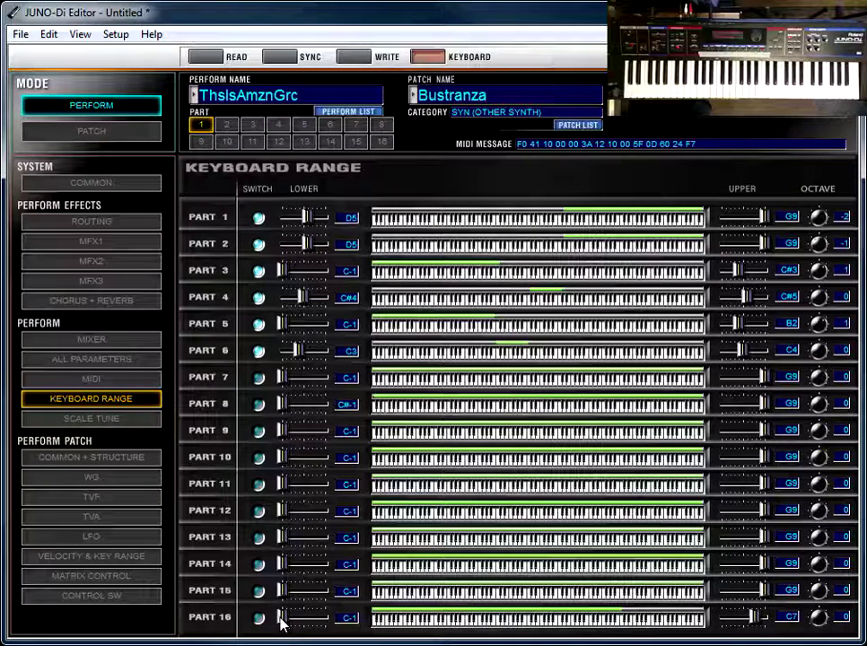
pyautogui.moveTo(281, 624); pyautogui.dragTo(292, 474)
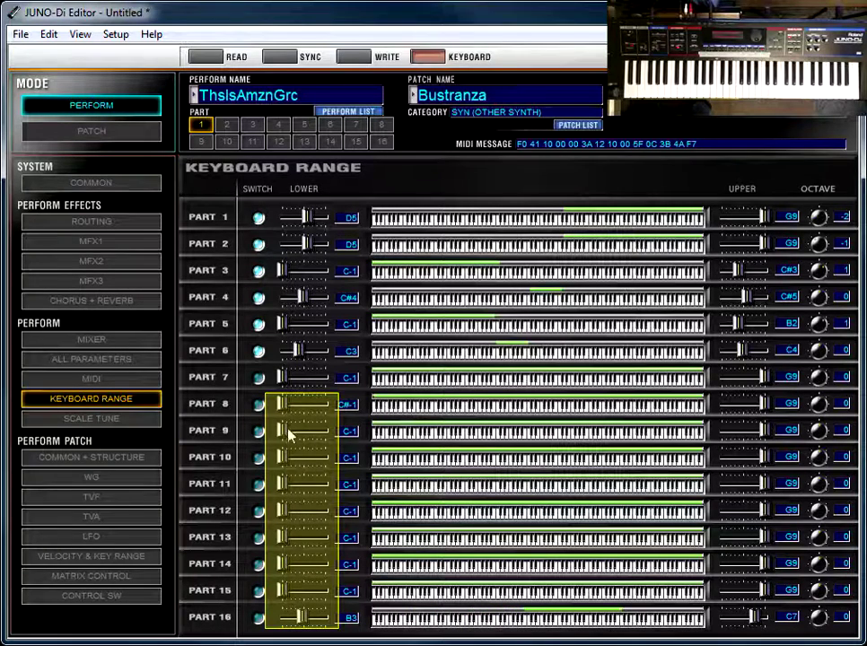
pyautogui.moveTo(289, 434); pyautogui.dragTo(517, 628)
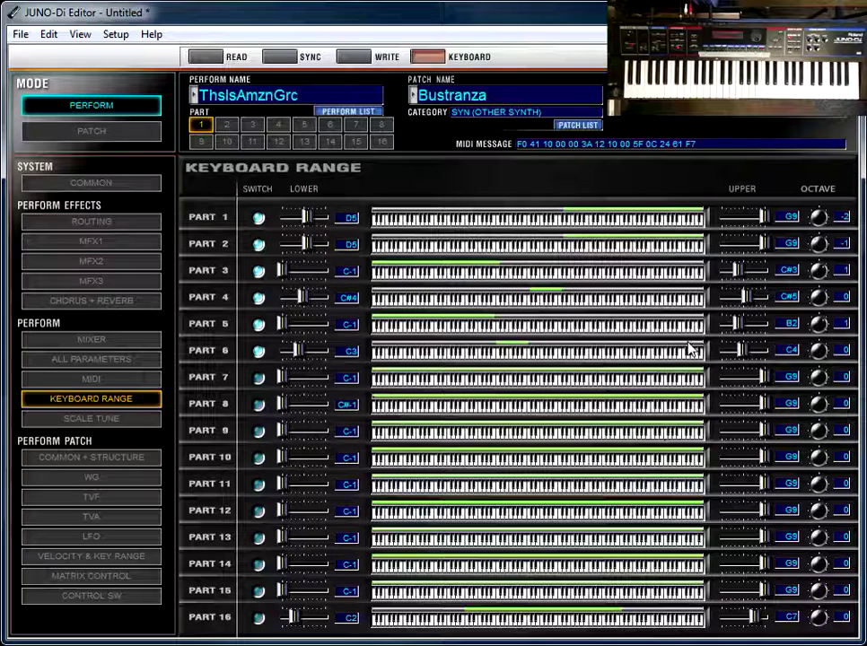
# Toggle the keyboard switches of Parts 1–6, leaving Part 5 on and Part 6 off
pyautogui.click(259, 351)
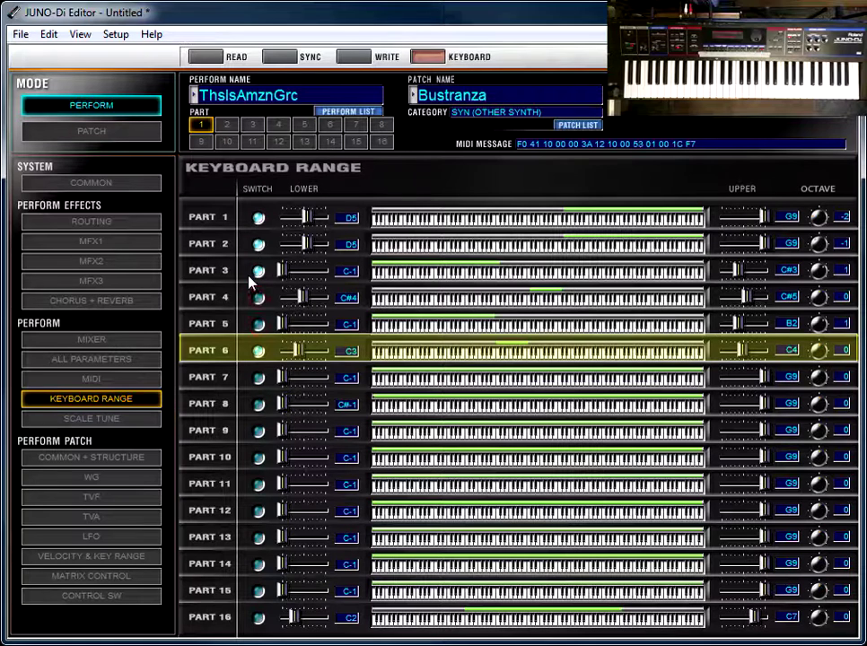
pyautogui.click(259, 244)
pyautogui.click(258, 221)
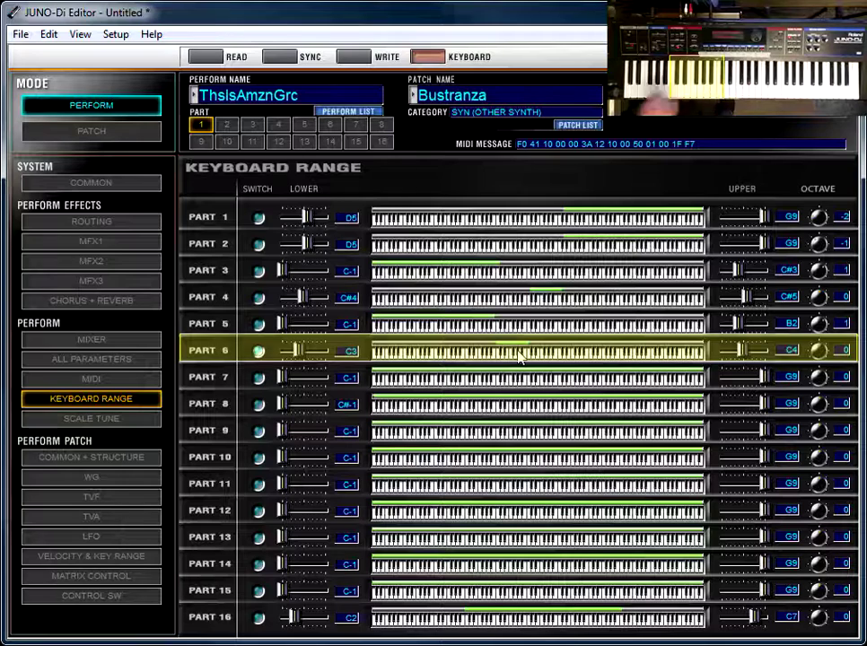
pyautogui.click(259, 298)
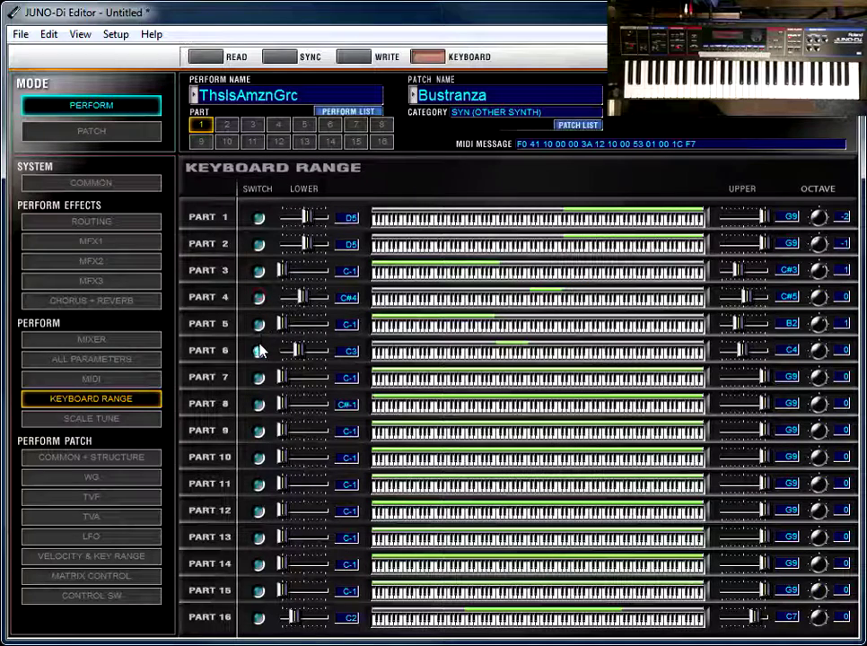
pyautogui.click(260, 272)
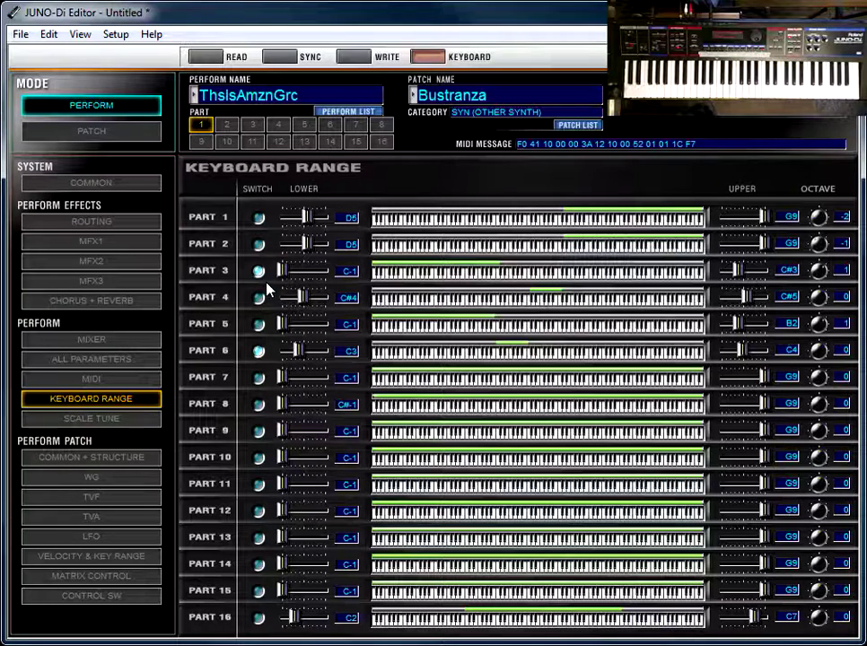
pyautogui.click(260, 323)
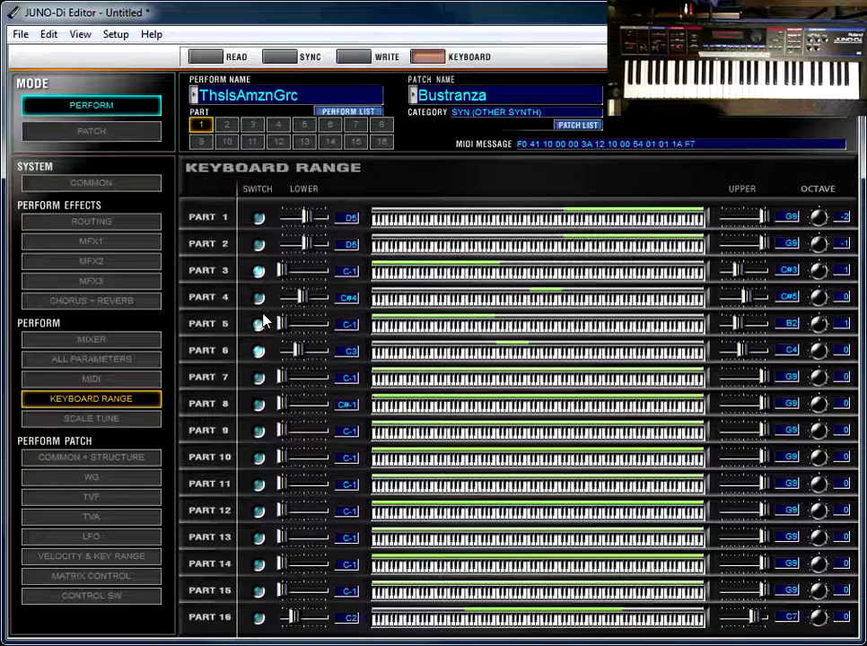
pyautogui.click(259, 350)
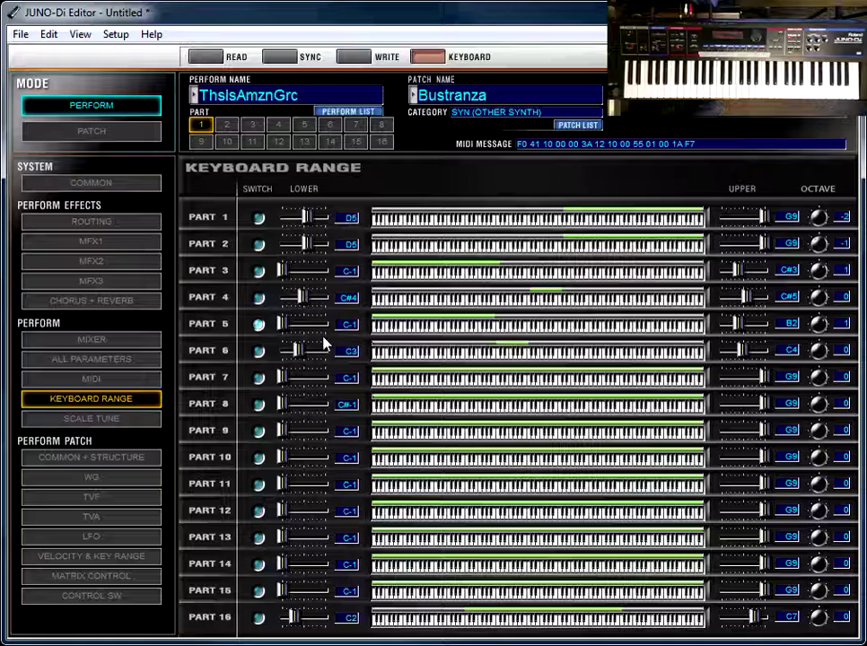
# Make Part 3 (Synthi Ens) the current part
pyautogui.click(254, 126)
pyautogui.click(304, 126)
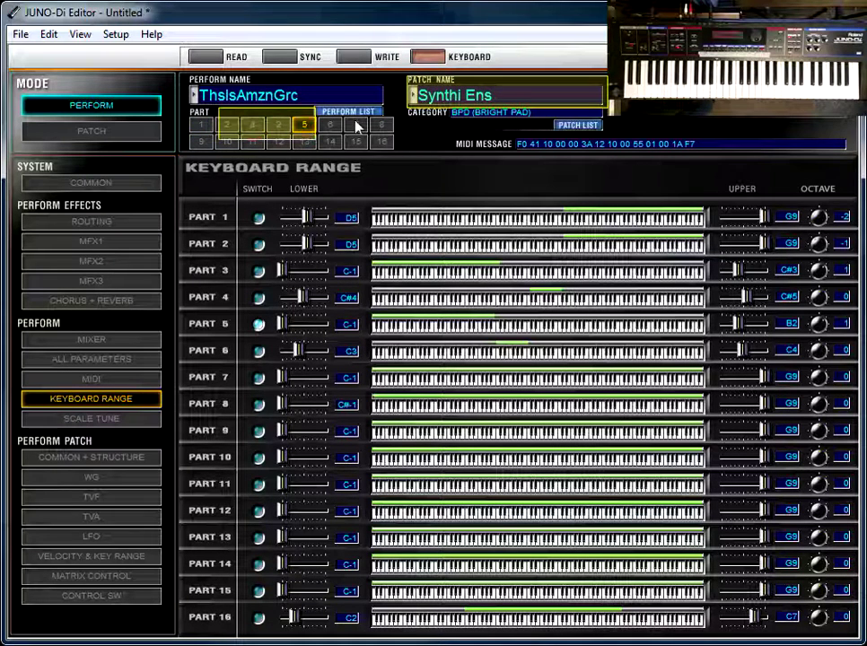
pyautogui.click(254, 126)
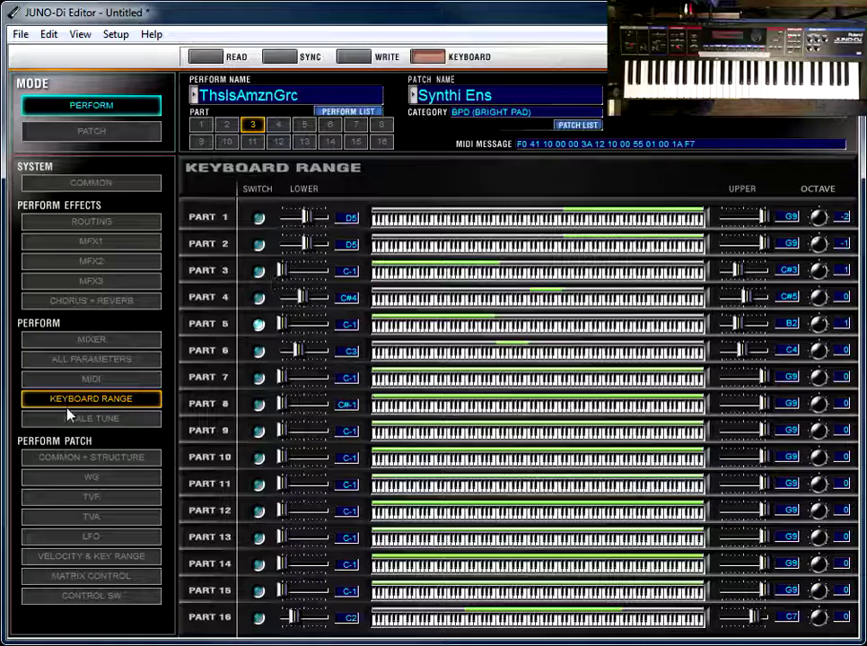
# Show All Parameters and detune Part 5's fine tune to -50, then reset it to 0
pyautogui.click(84, 360)
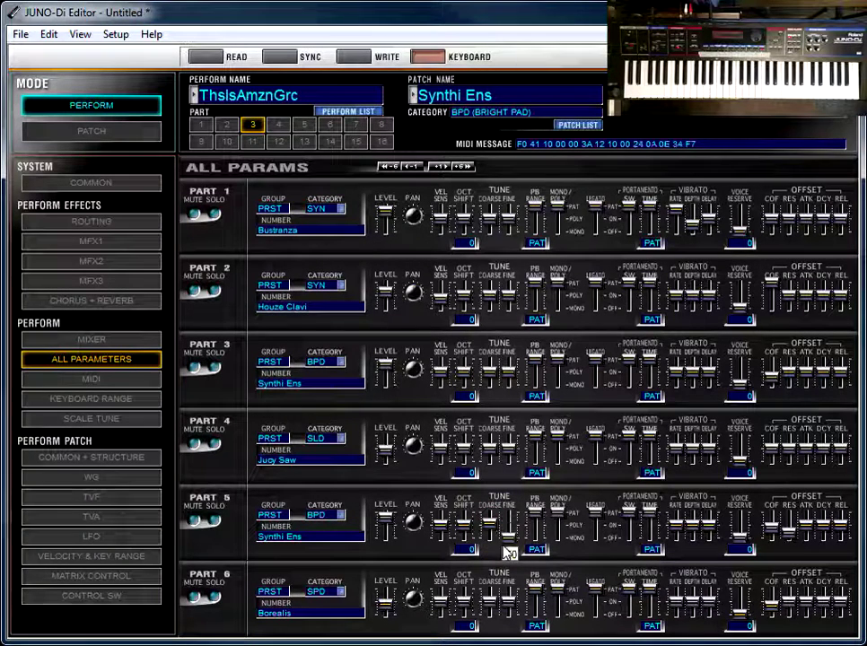
pyautogui.moveTo(507, 551); pyautogui.dragTo(508, 531)
pyautogui.doubleClick(508, 531)
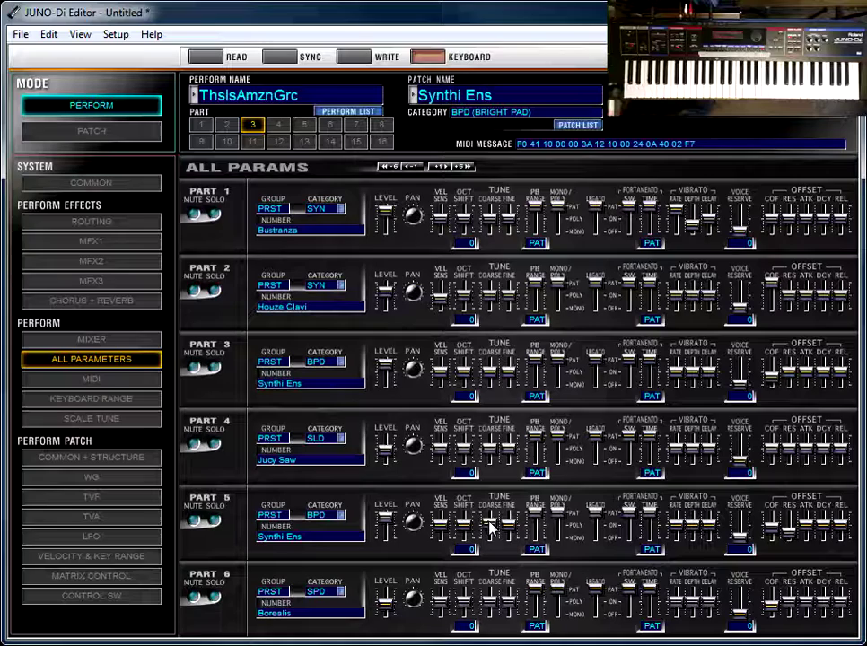
# Turn Part 3's keyboard switch on and Part 5's off, ending on All Parameters
pyautogui.click(140, 403)
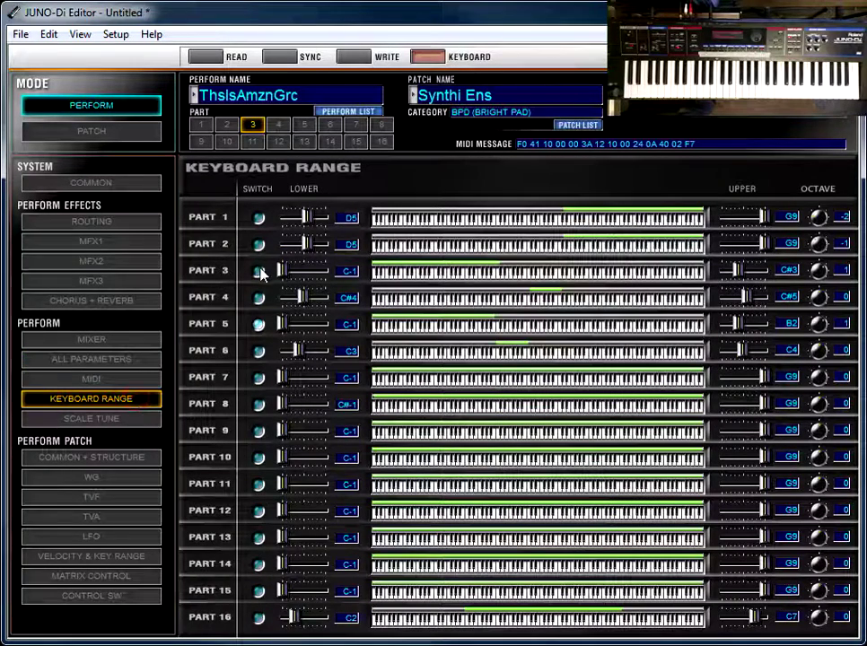
pyautogui.click(258, 271)
pyautogui.click(120, 360)
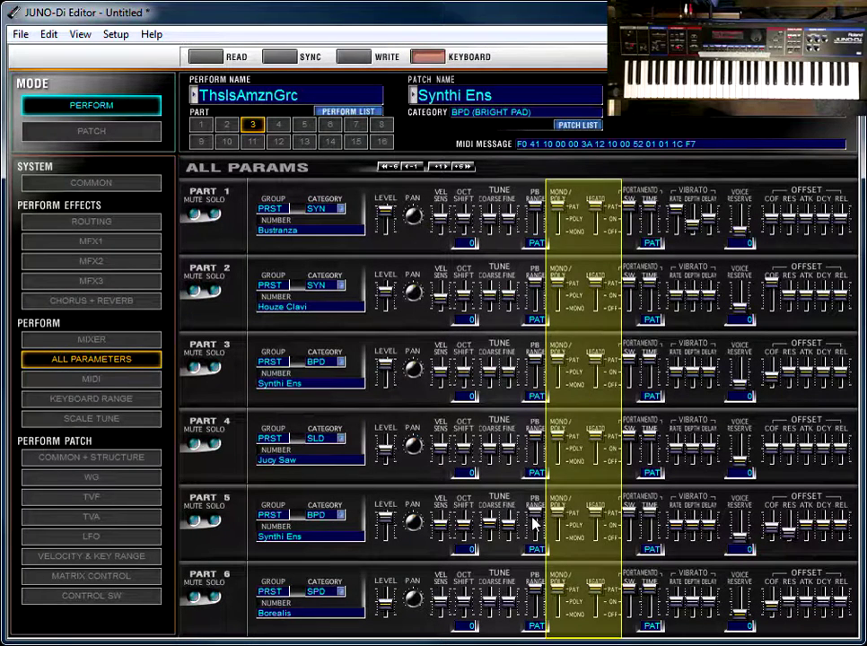
pyautogui.click(124, 401)
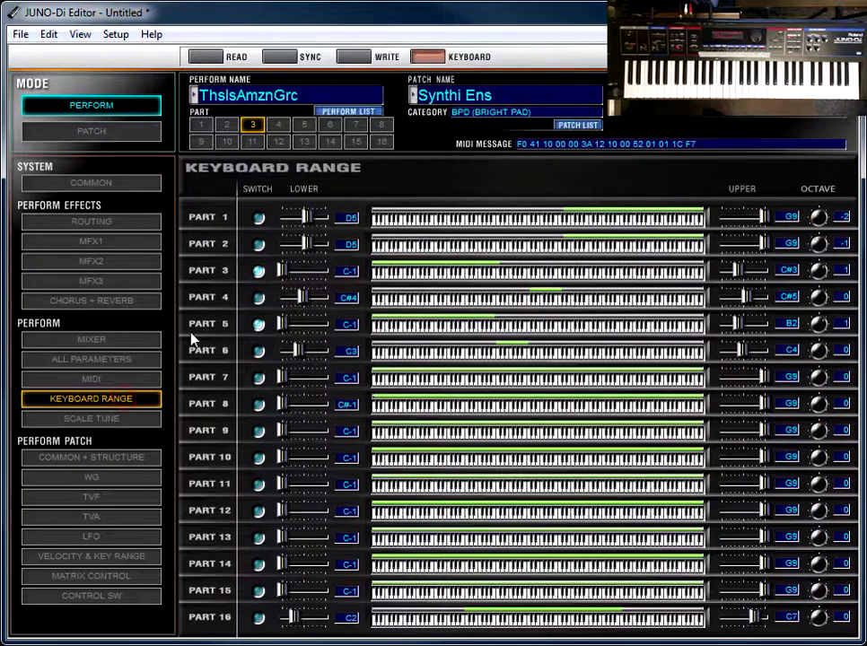
pyautogui.click(258, 298)
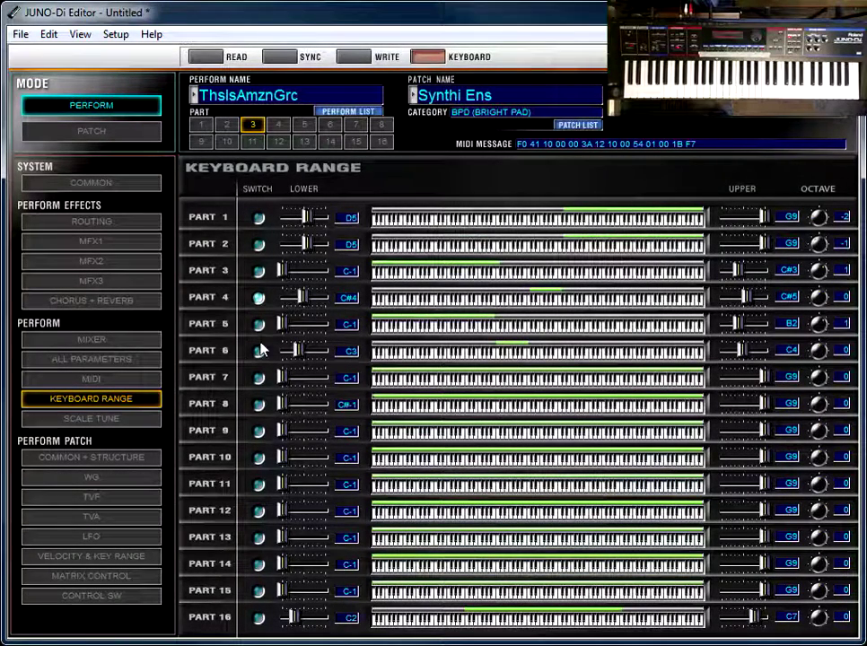
pyautogui.click(129, 360)
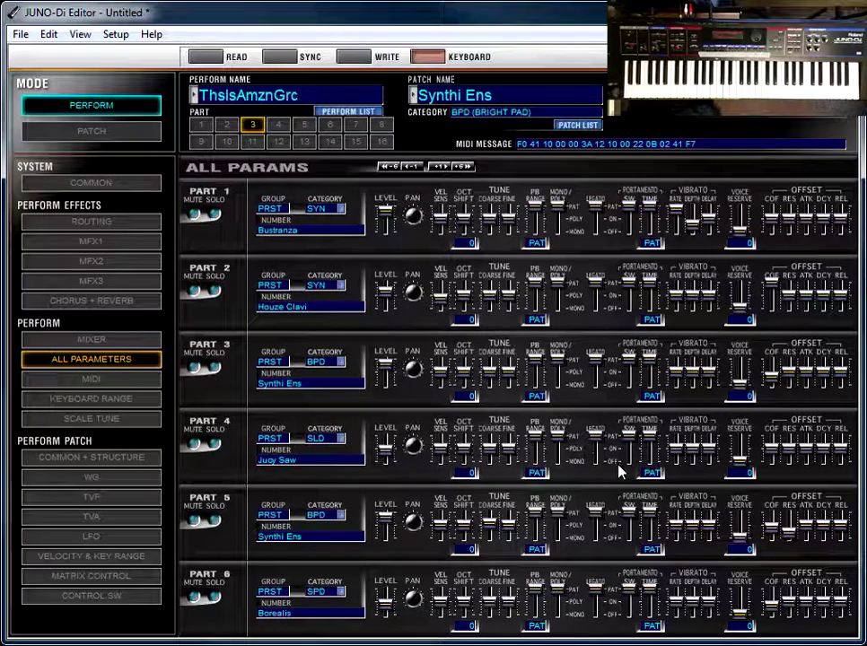
# Change Part 4's Mono/Poly setting from POLY toward MONO on All Parameters
pyautogui.click(557, 448)
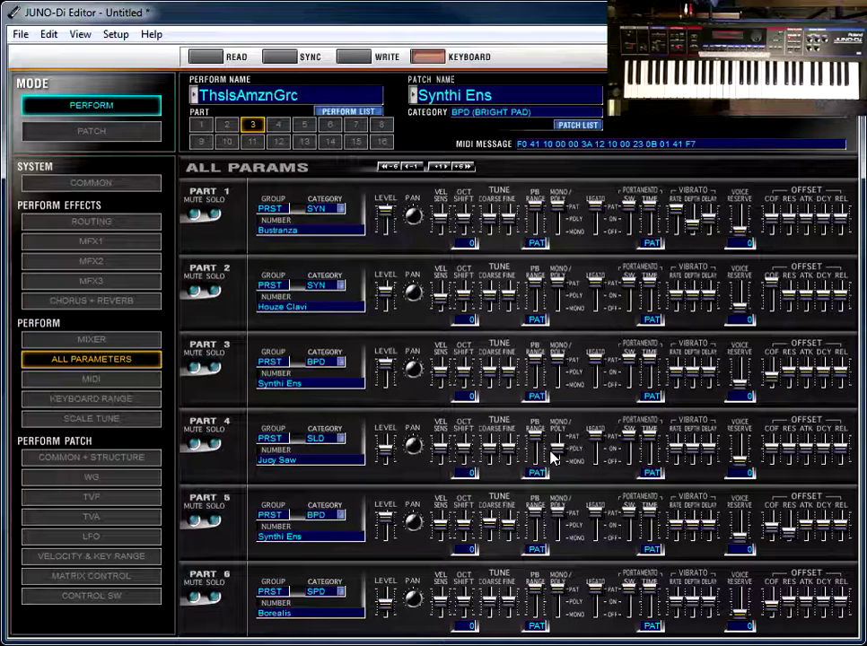
pyautogui.moveTo(552, 455); pyautogui.dragTo(558, 463)
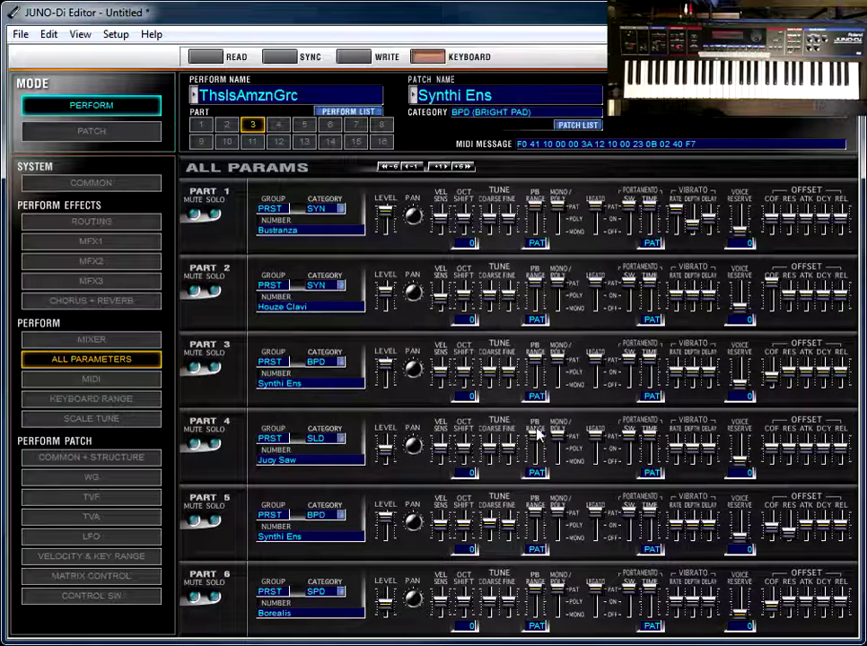
pyautogui.click(532, 449)
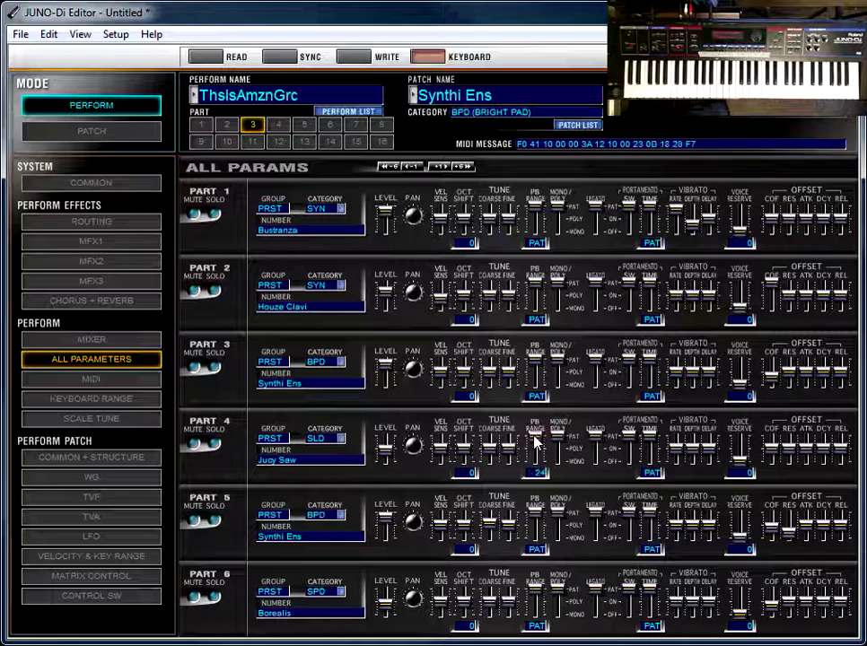
pyautogui.moveTo(535, 440); pyautogui.dragTo(540, 440)
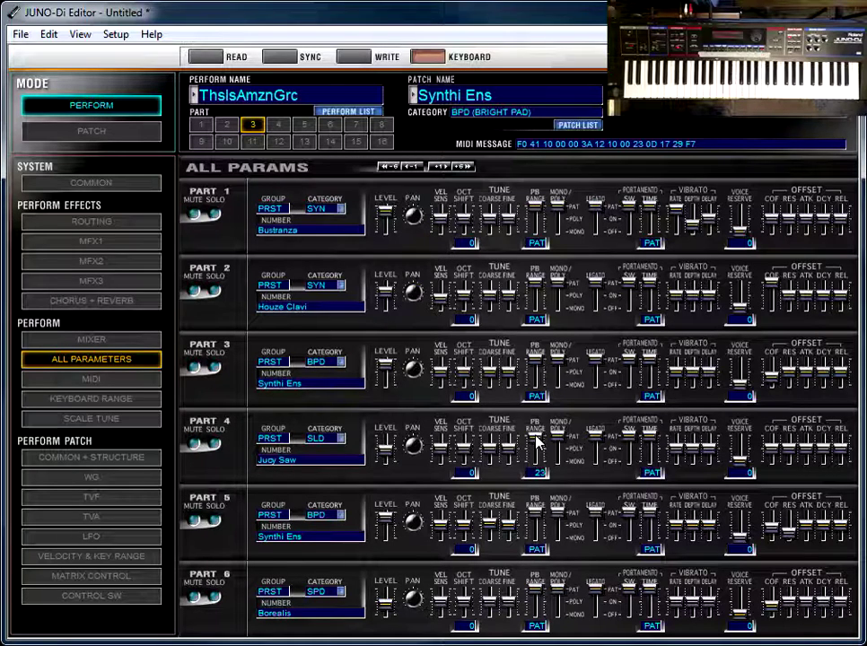
pyautogui.moveTo(537, 440); pyautogui.dragTo(541, 399)
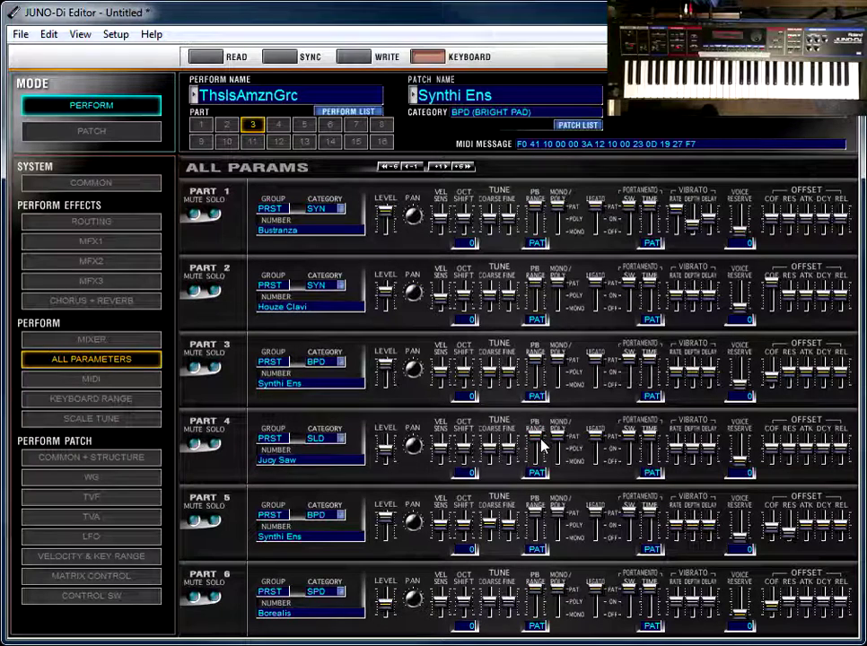
pyautogui.moveTo(539, 444); pyautogui.dragTo(551, 496)
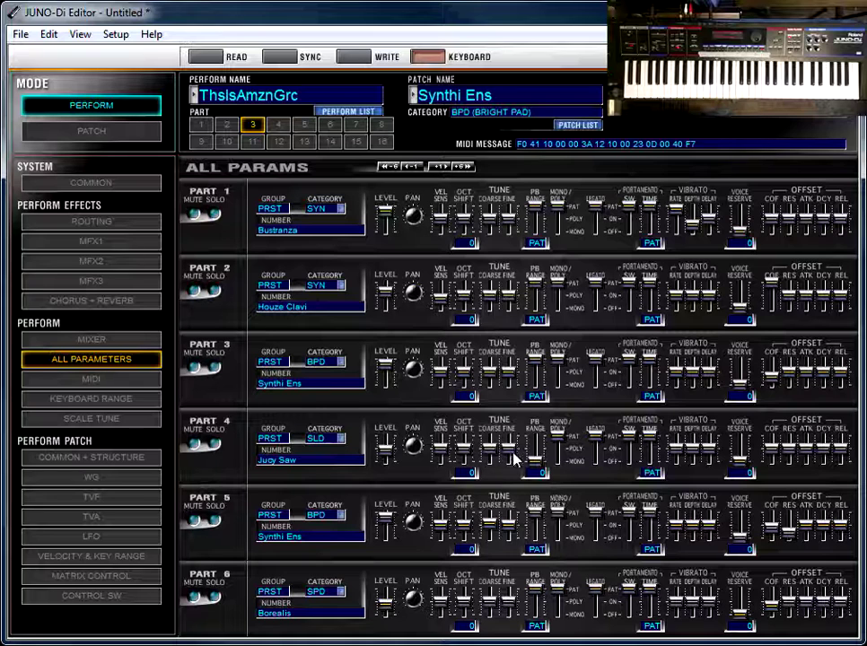
pyautogui.moveTo(542, 465); pyautogui.dragTo(534, 396)
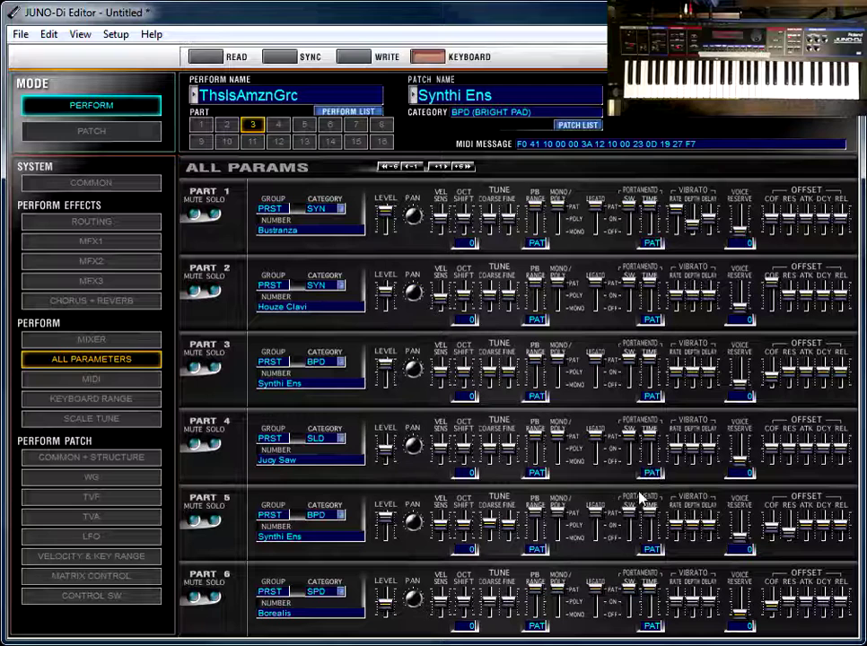
pyautogui.click(782, 458)
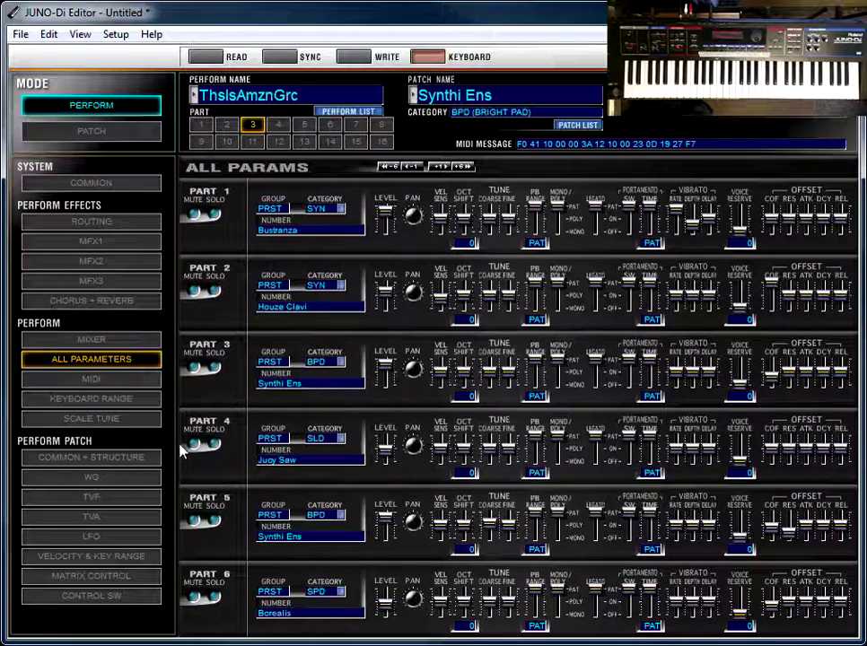
# On Keyboard Range, toggle Parts 4, 1 and 2 switches and settle on Part 1 as current
pyautogui.click(59, 395)
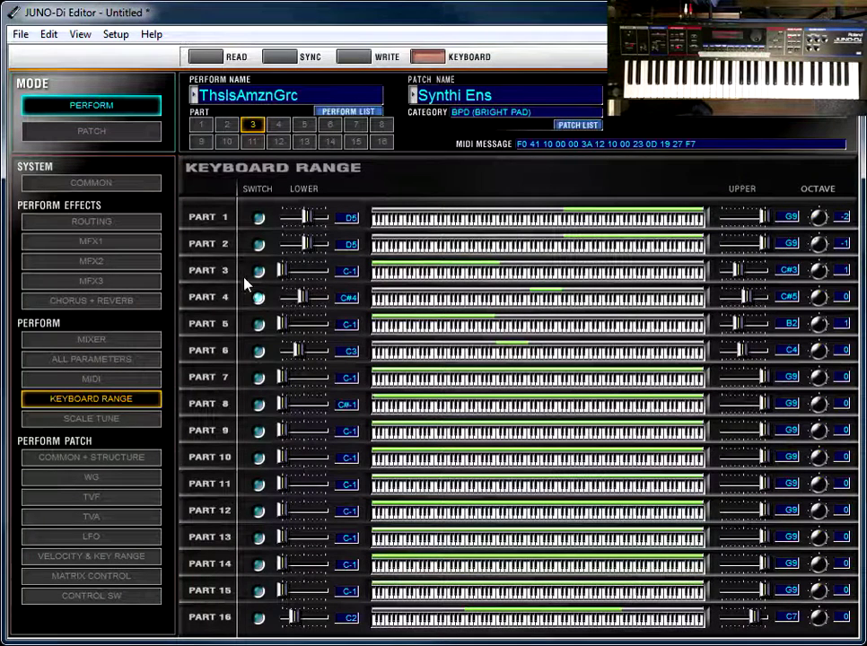
pyautogui.click(259, 299)
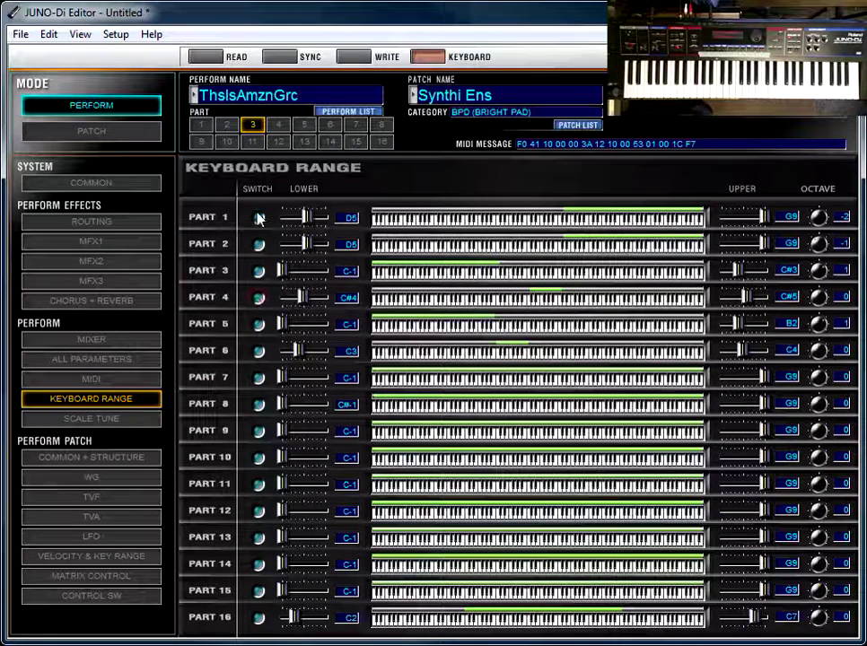
pyautogui.click(259, 218)
pyautogui.click(258, 244)
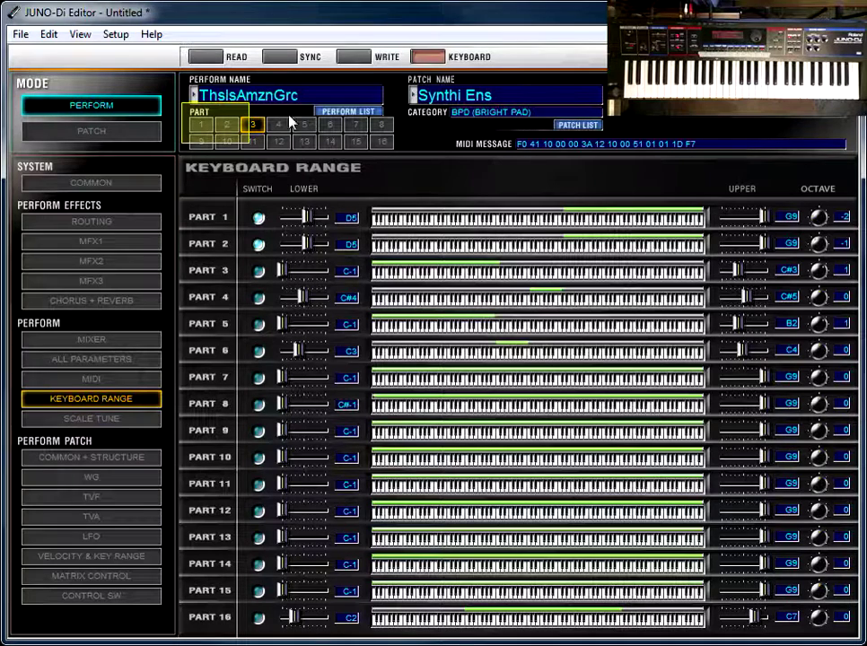
pyautogui.click(202, 126)
pyautogui.click(228, 125)
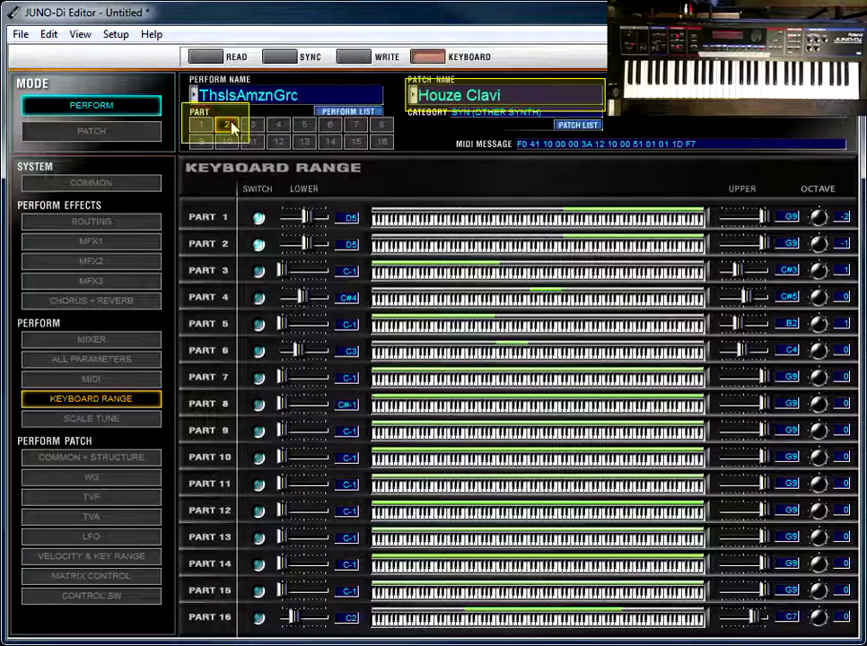
pyautogui.click(203, 126)
pyautogui.click(227, 125)
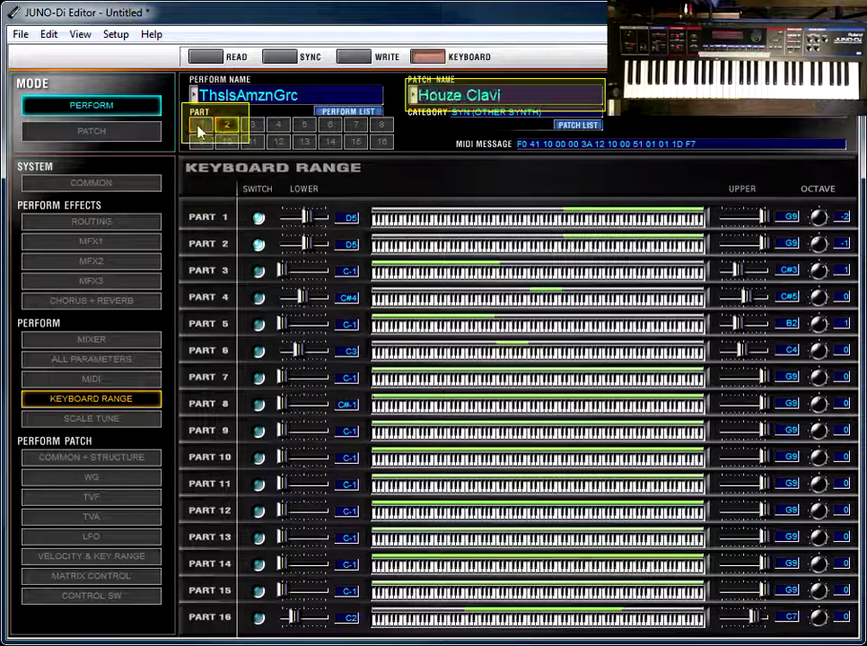
pyautogui.click(203, 125)
# Rework the keyboard switches so Parts 1 through 5 all end up on
pyautogui.click(260, 246)
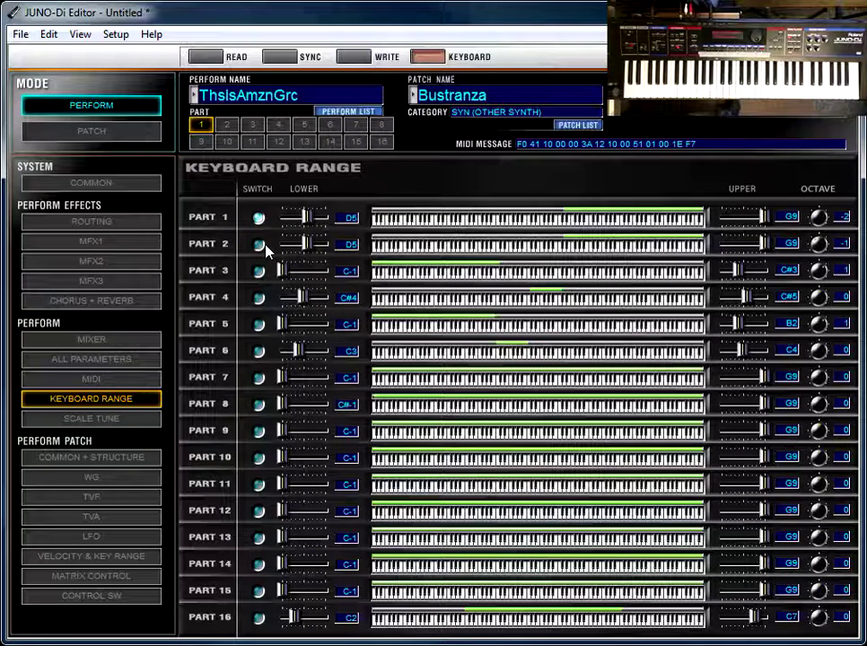
pyautogui.click(259, 218)
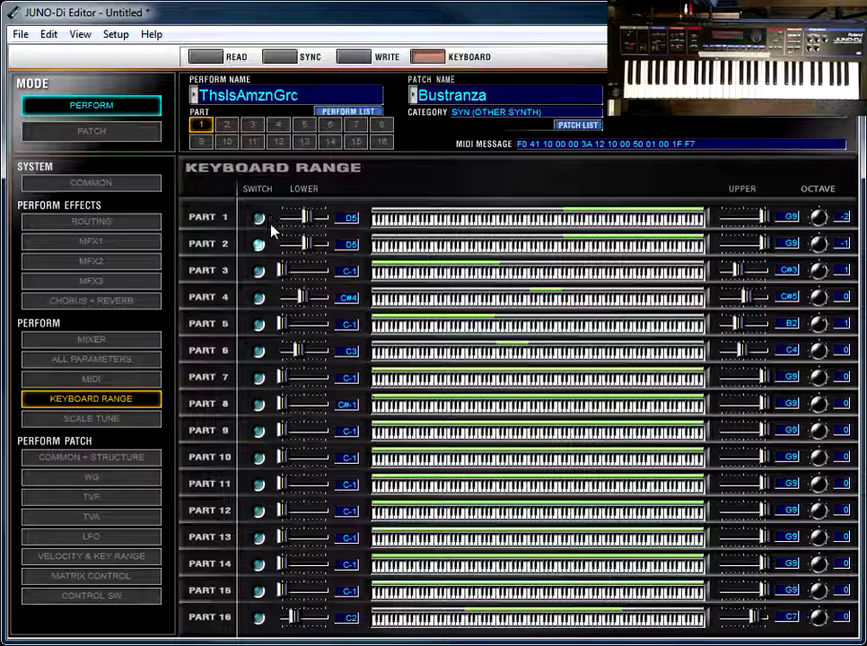
pyautogui.click(259, 244)
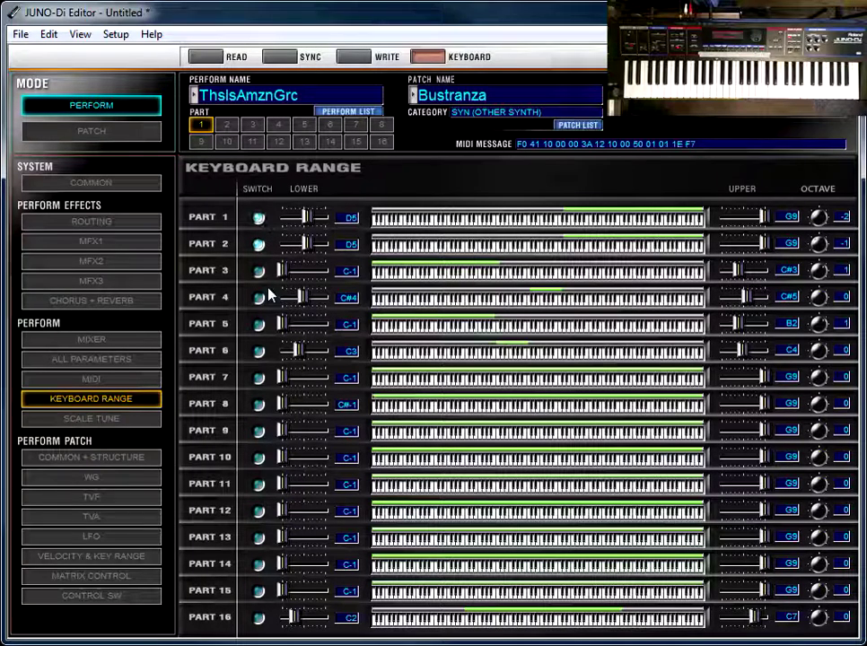
pyautogui.click(259, 271)
pyautogui.click(259, 297)
pyautogui.click(259, 325)
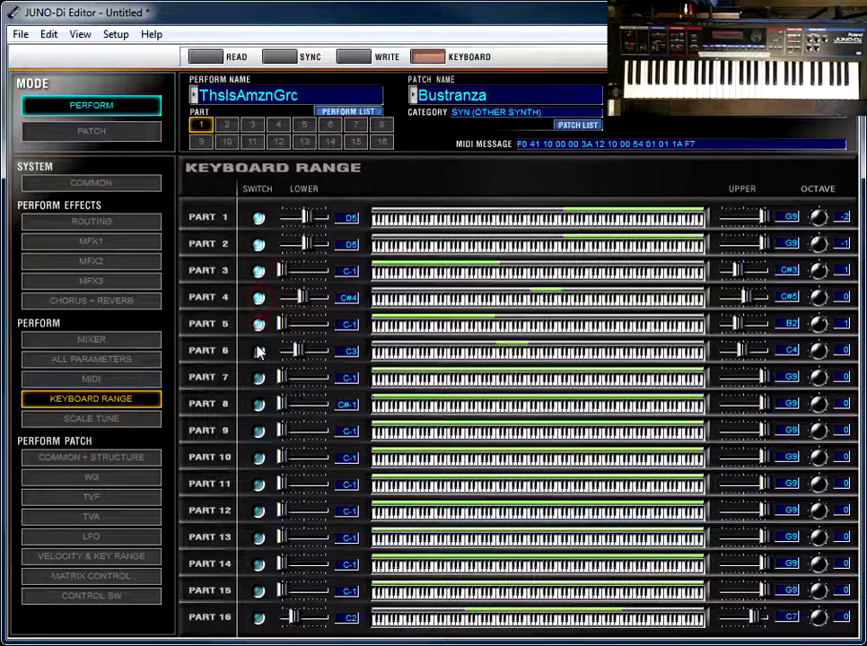
# Solo Part 1 on the Mixer page
pyautogui.click(139, 341)
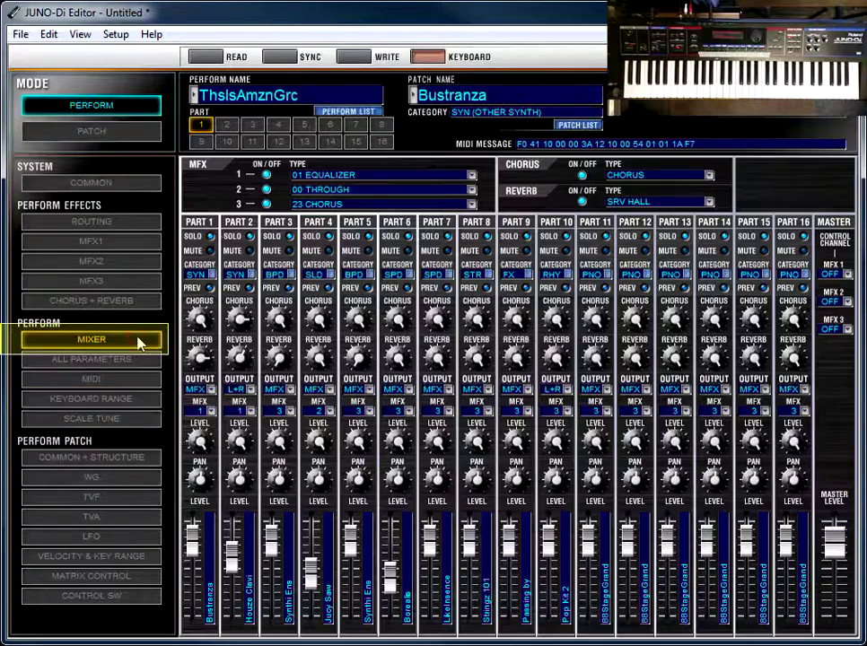
pyautogui.click(210, 237)
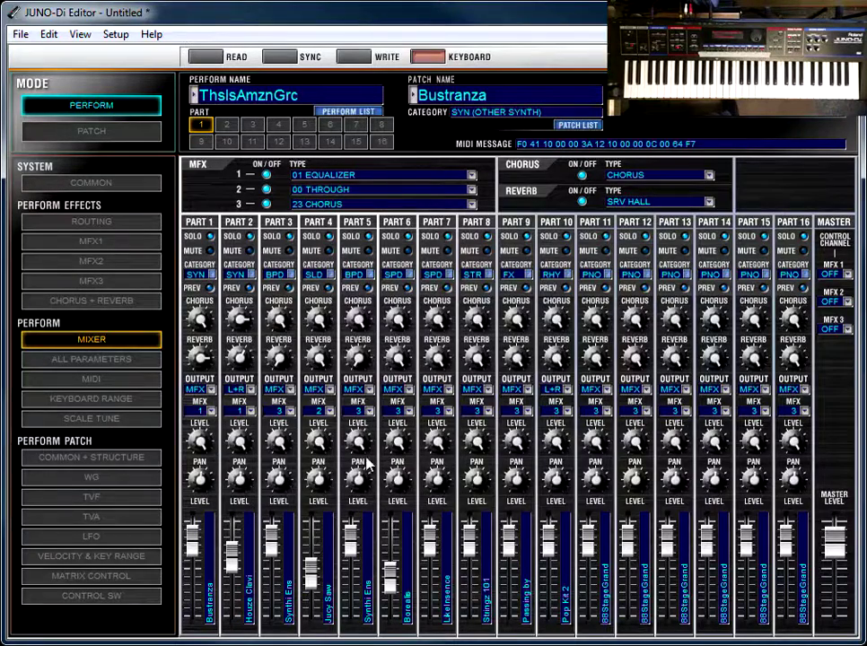
pyautogui.click(136, 399)
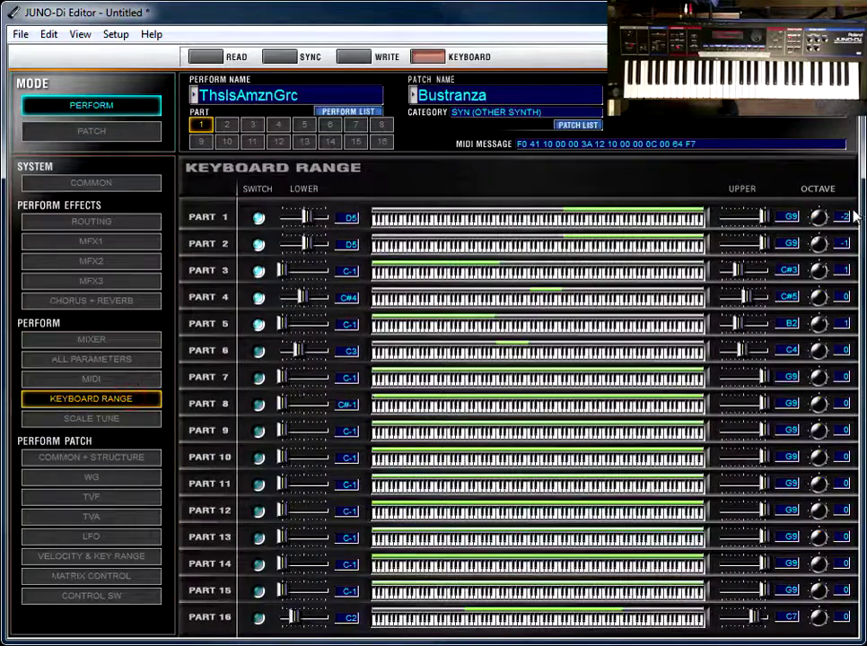